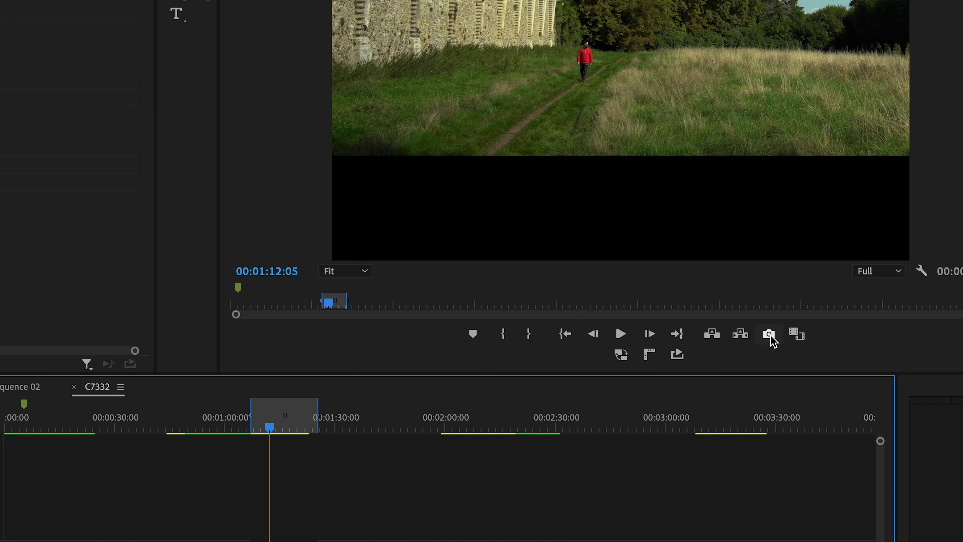
Export the hiker frame at 00:01:12:05 from Premiere Pro as a TIFF still.
click(769, 334)
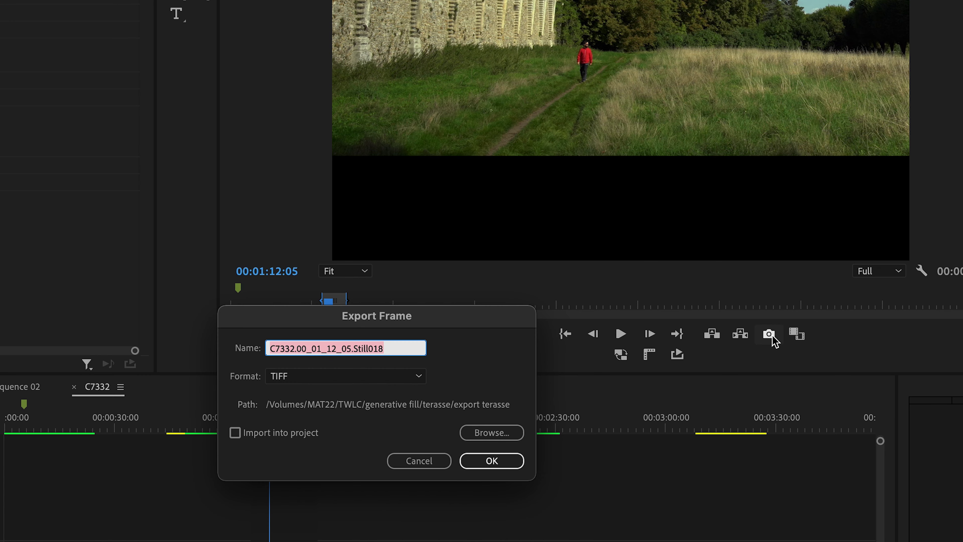
click(505, 462)
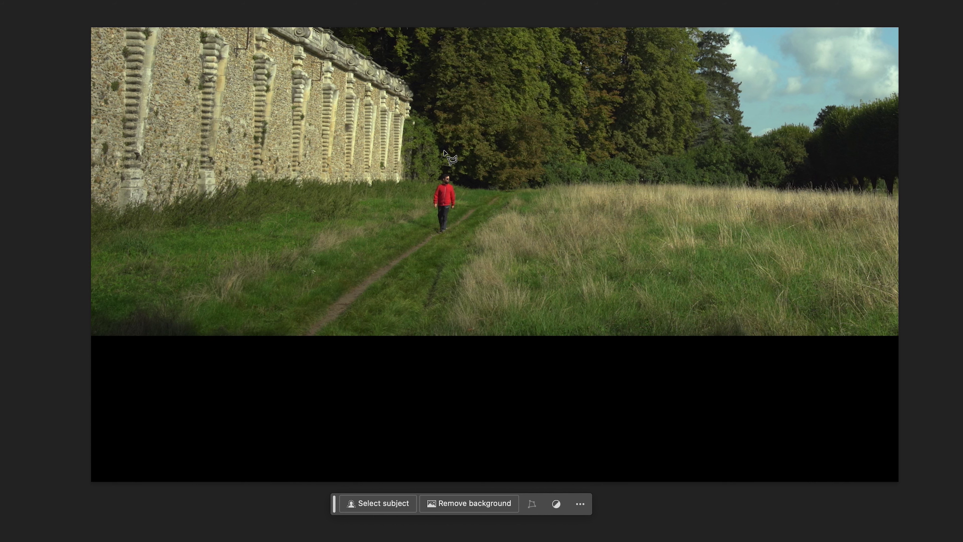
click(445, 150)
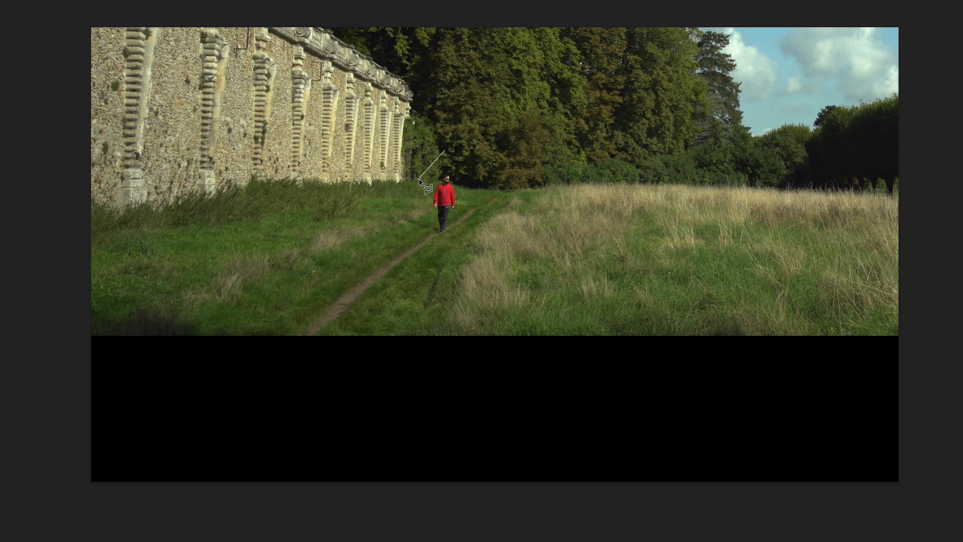
Outline the hiker and the trail around him with a polygonal lasso selection.
click(337, 236)
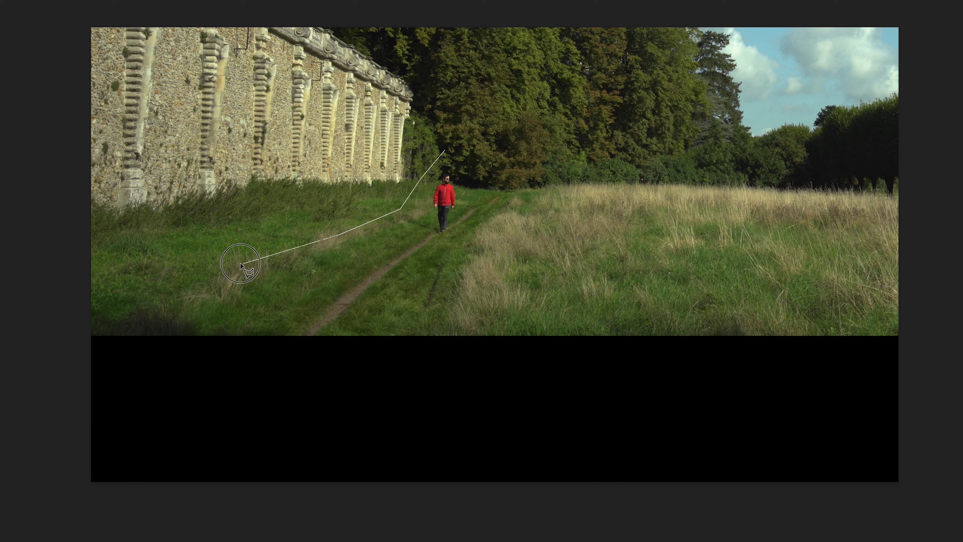
click(152, 334)
click(377, 328)
click(461, 279)
click(500, 205)
click(500, 174)
click(459, 153)
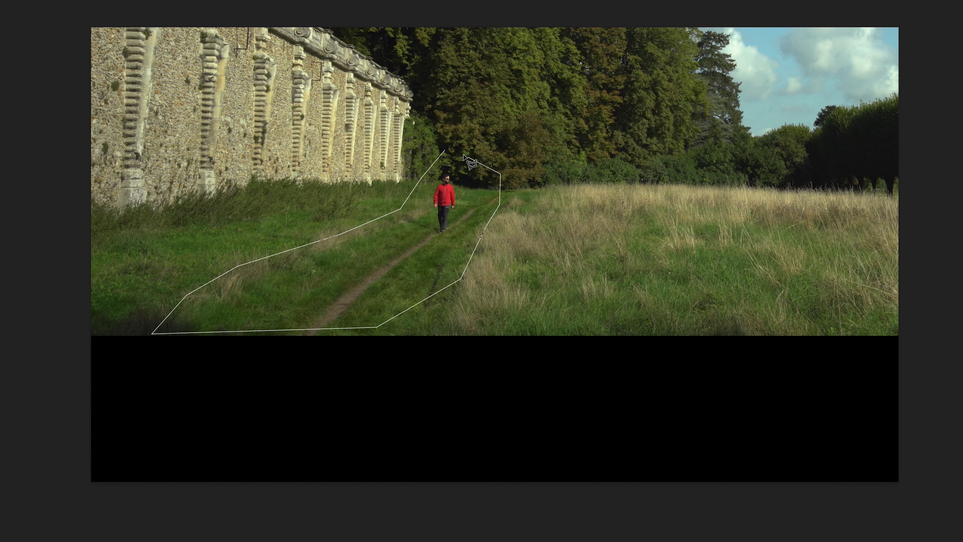
click(445, 151)
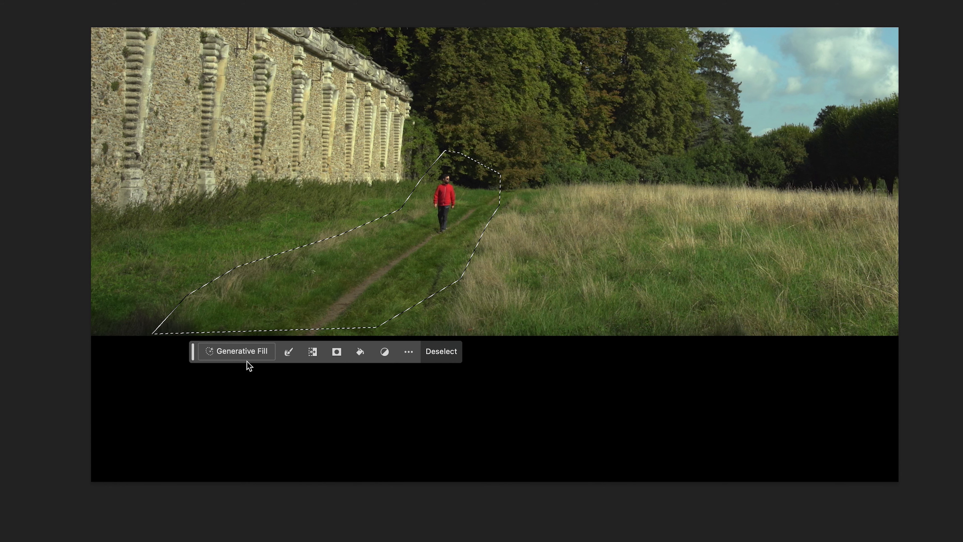
Invert the selection and enter 'mountain trail' as the Generative Fill prompt.
key(super+shift+i)
click(418, 498)
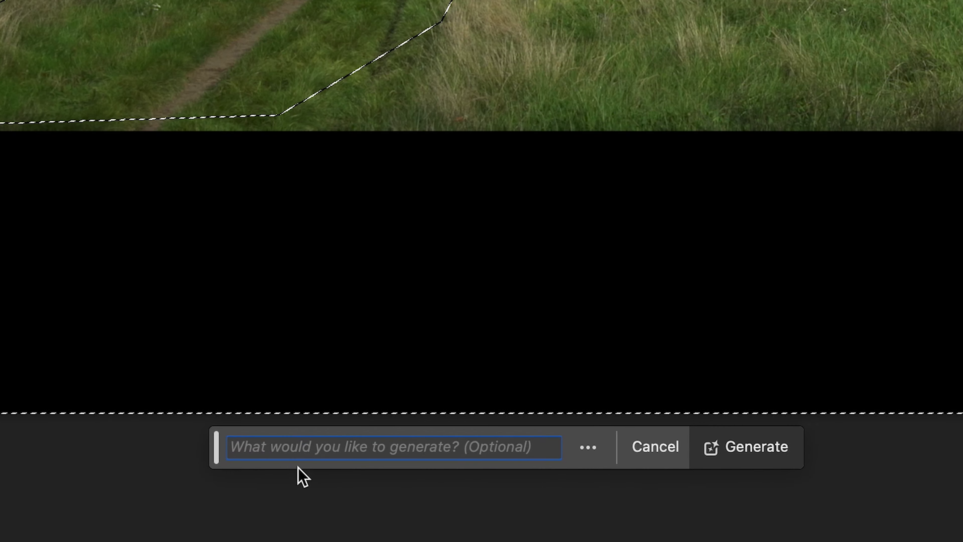
text(mou)
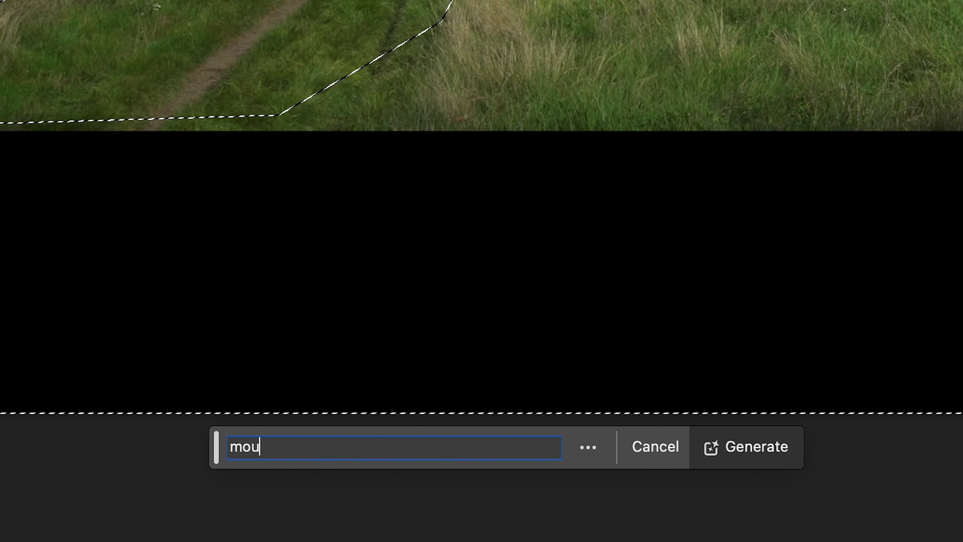
text(ntain trail)
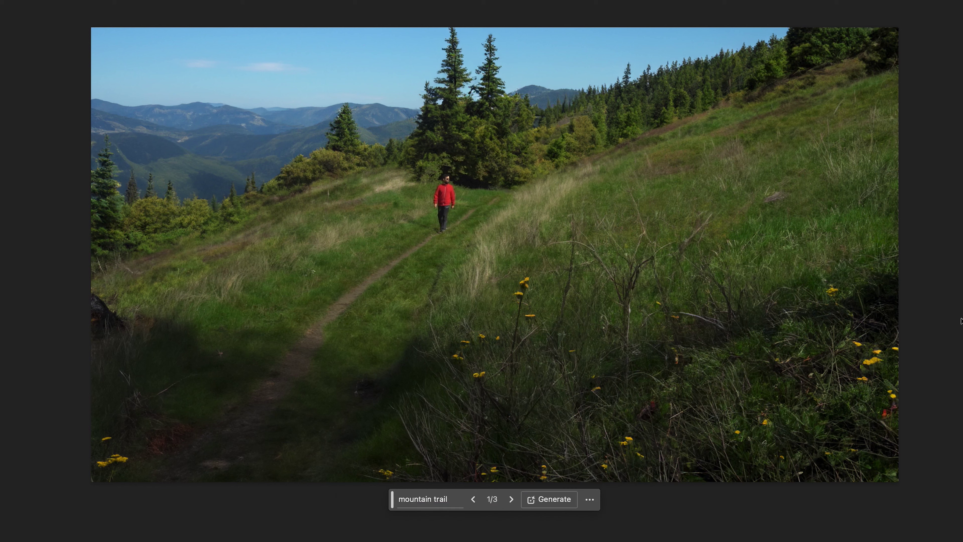
Regenerate the background as 'mountain top trail, alps', keep the ridge variation, and begin saving a copy.
click(512, 499)
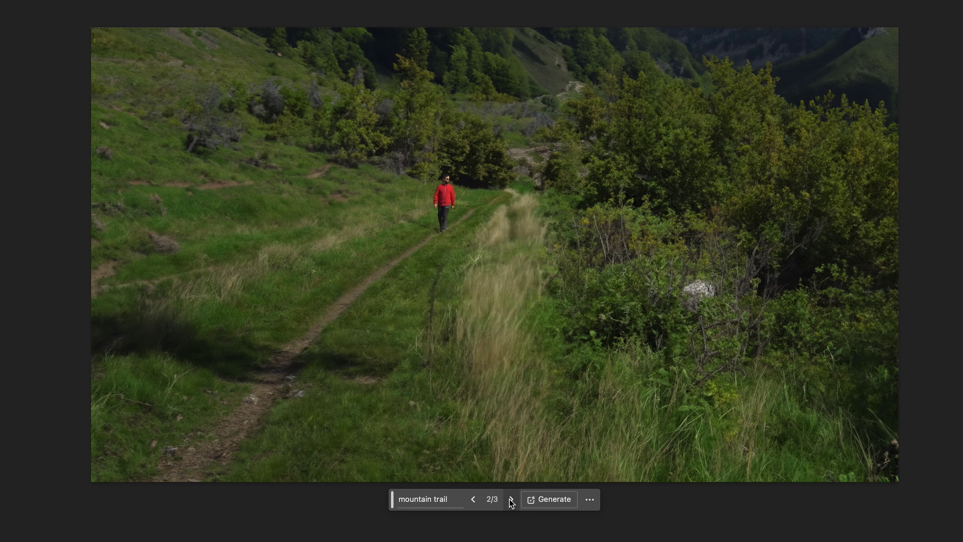
click(511, 500)
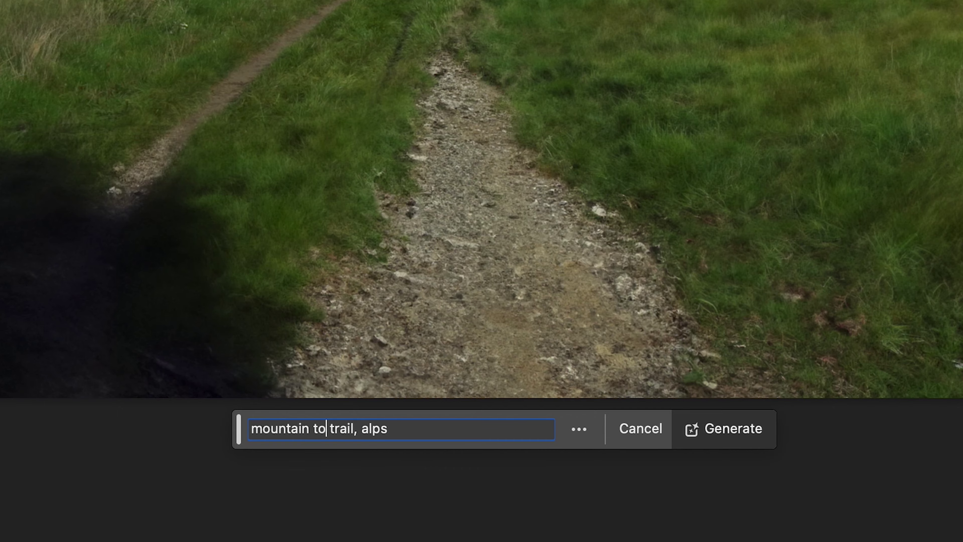
text(p t)
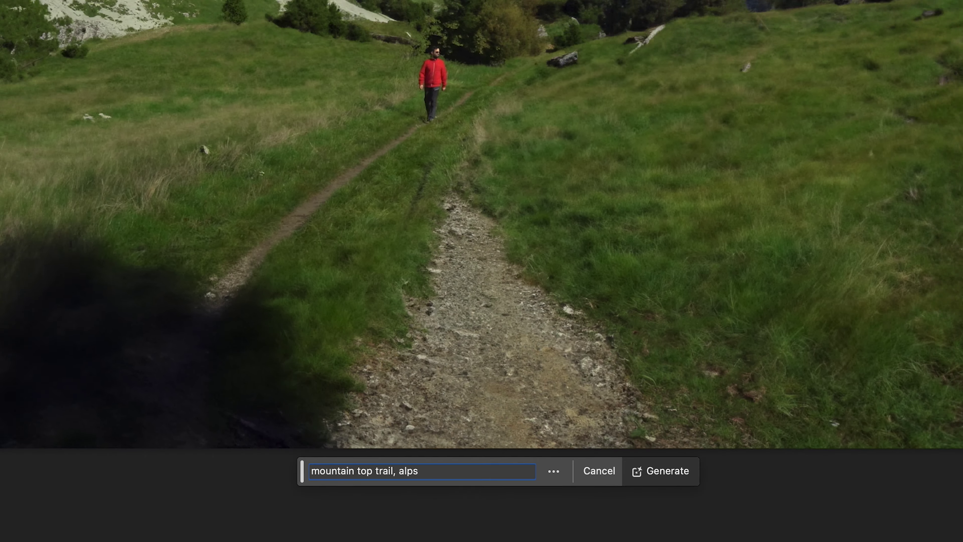
key(Return)
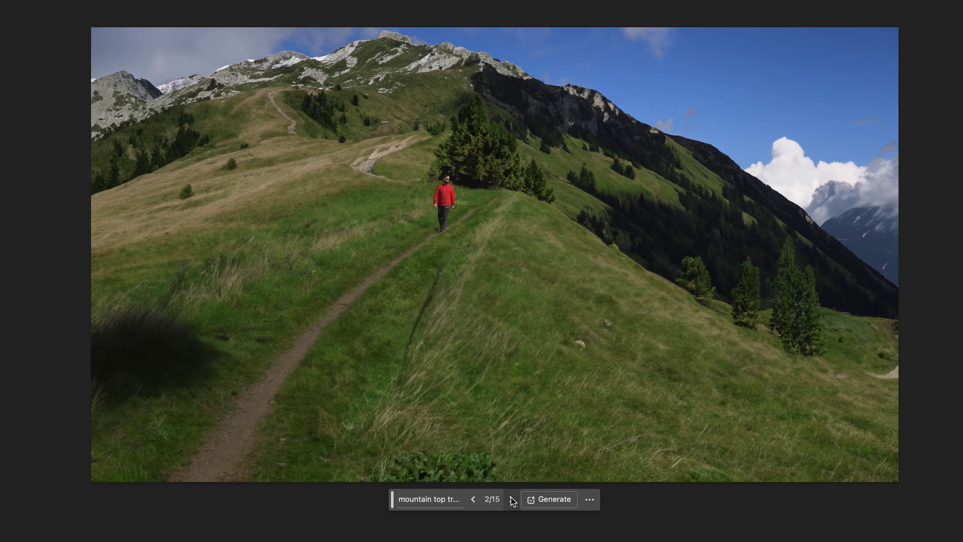
click(510, 497)
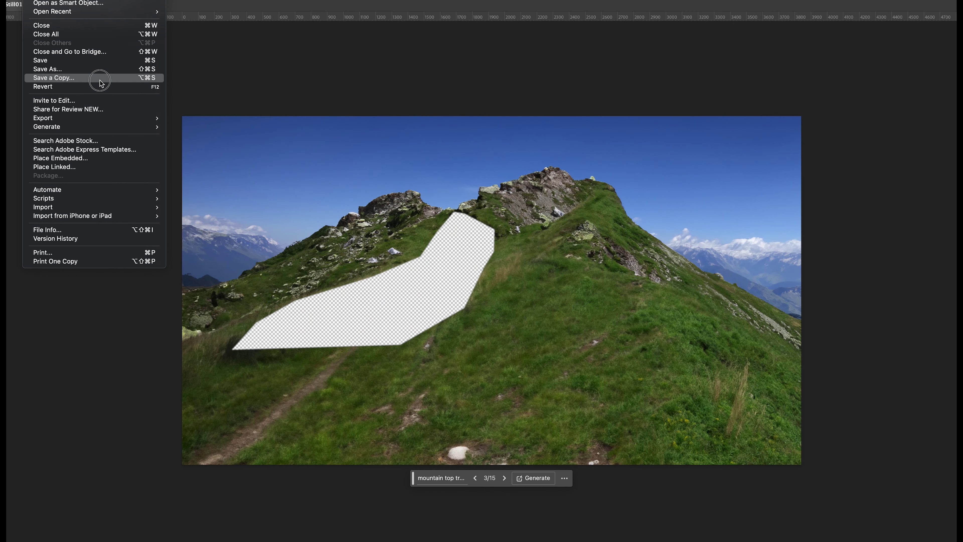
click(100, 78)
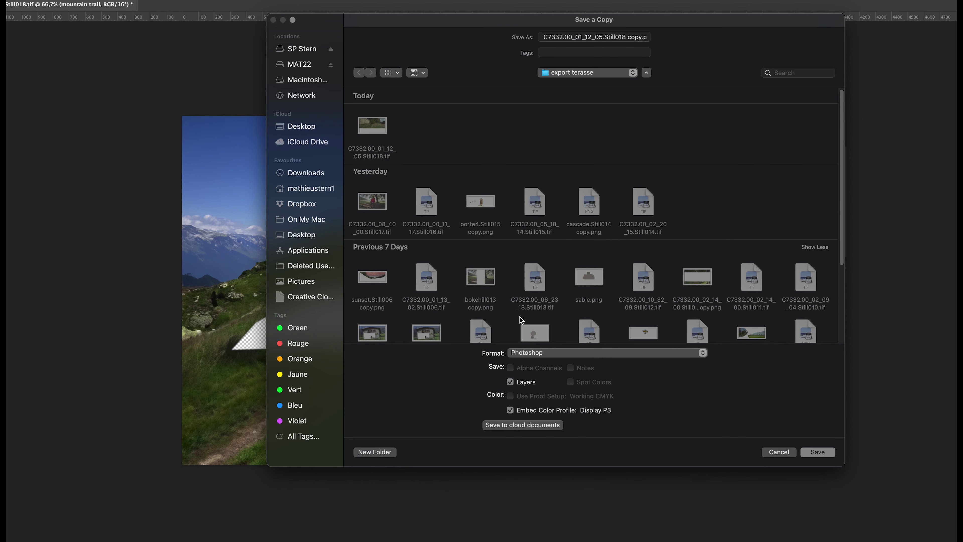
click(531, 353)
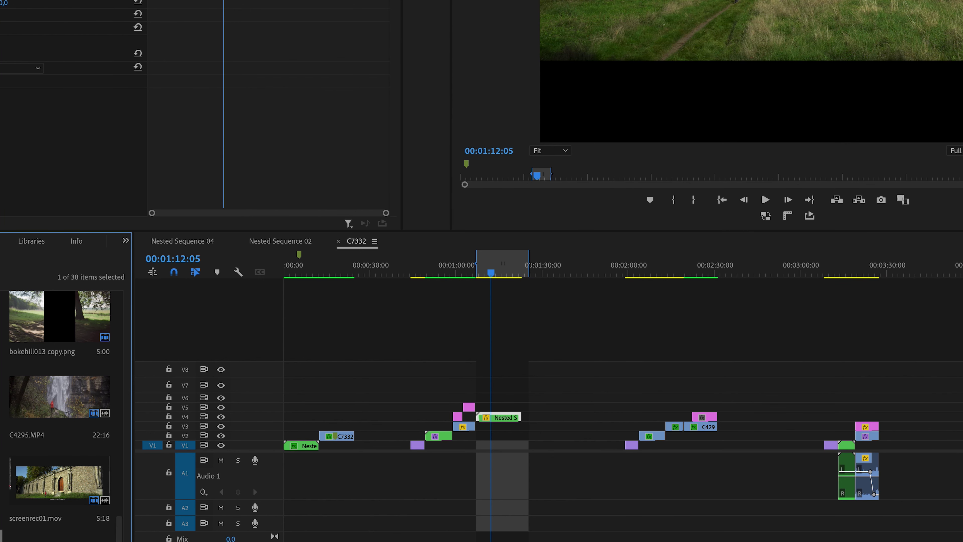
Place the edited mountain still on track V5 above the hiker shot at the playhead.
drag(192, 490, 507, 398)
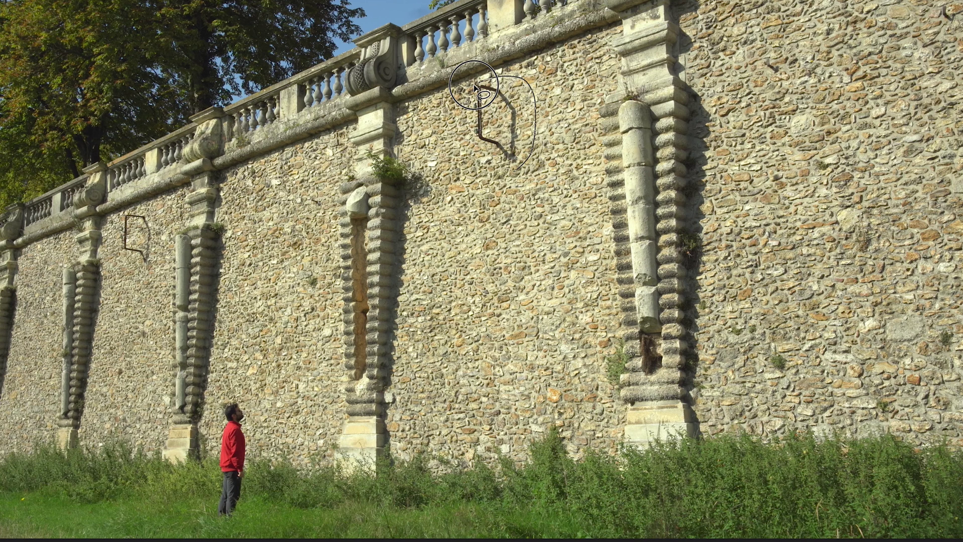
Erase the upper iron bracket with an empty-prompt Generative Fill, browsing to the third variation.
mouse_move(474, 85)
mouse_down()
mouse_move(454, 135)
mouse_move(471, 172)
mouse_move(516, 169)
mouse_up()
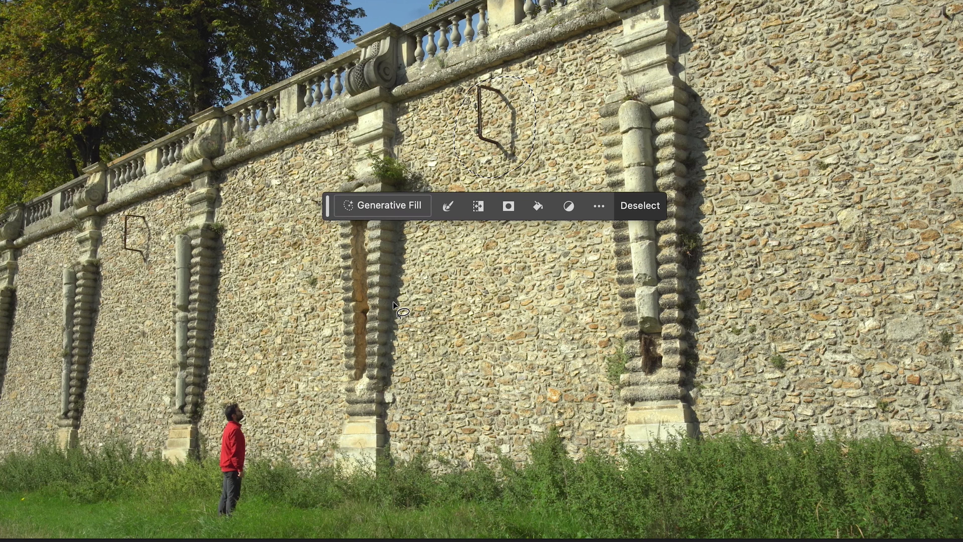
click(393, 204)
click(641, 206)
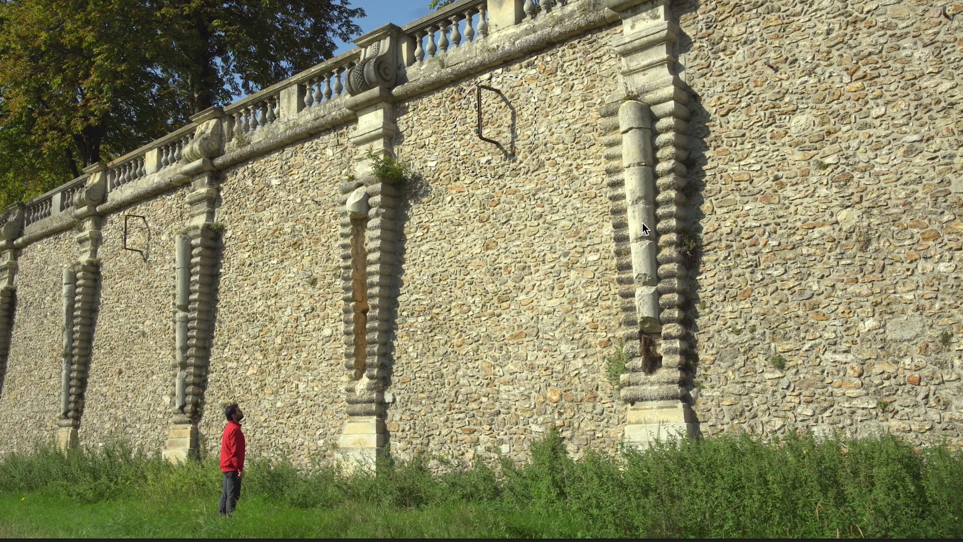
click(511, 213)
click(515, 211)
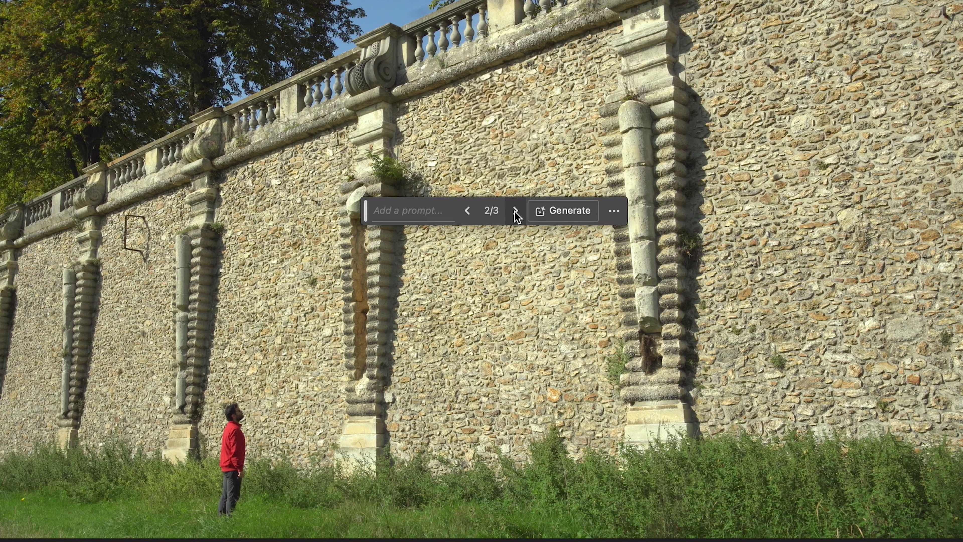
Select the middle and left wall brackets and fill them with generated stonework.
drag(365, 214, 561, 331)
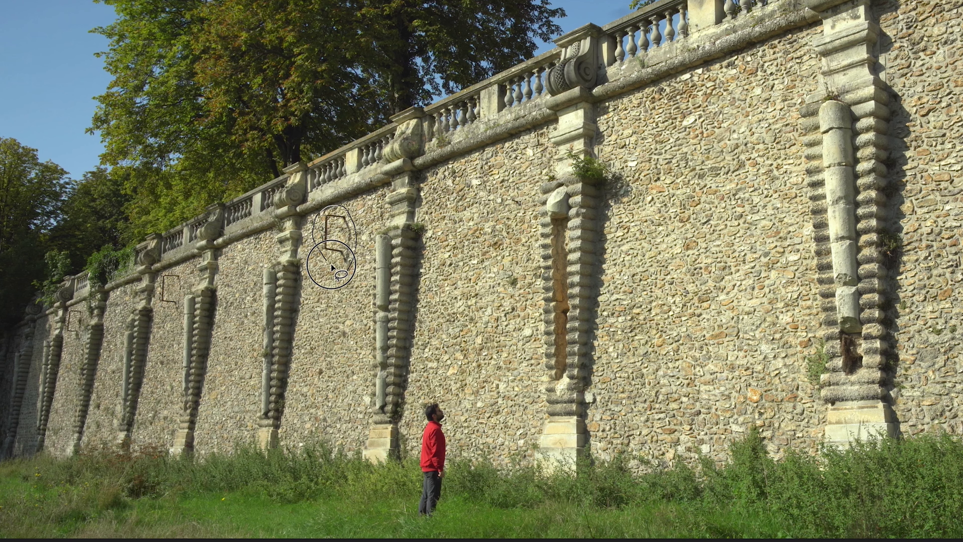
mouse_move(171, 263)
mouse_down()
mouse_move(163, 315)
mouse_move(186, 271)
mouse_move(171, 263)
mouse_up()
mouse_move(76, 308)
mouse_down()
mouse_move(65, 328)
mouse_move(78, 310)
mouse_up()
click(76, 366)
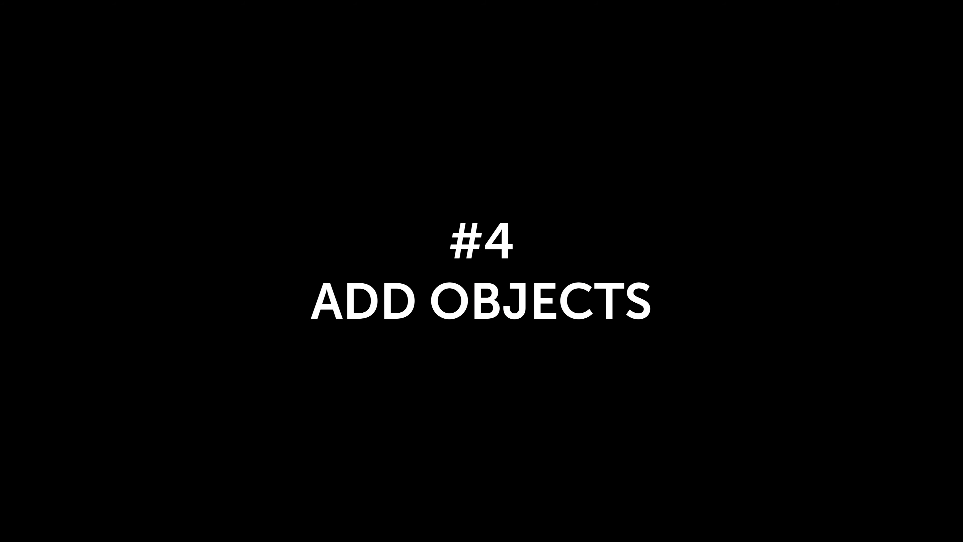
Lasso a tall arch-shaped doorway area on the wall between the two central pillars.
mouse_move(447, 397)
mouse_down()
mouse_move(429, 186)
mouse_move(474, 126)
mouse_move(554, 108)
mouse_move(589, 176)
mouse_move(590, 381)
mouse_move(546, 417)
mouse_move(461, 427)
mouse_up()
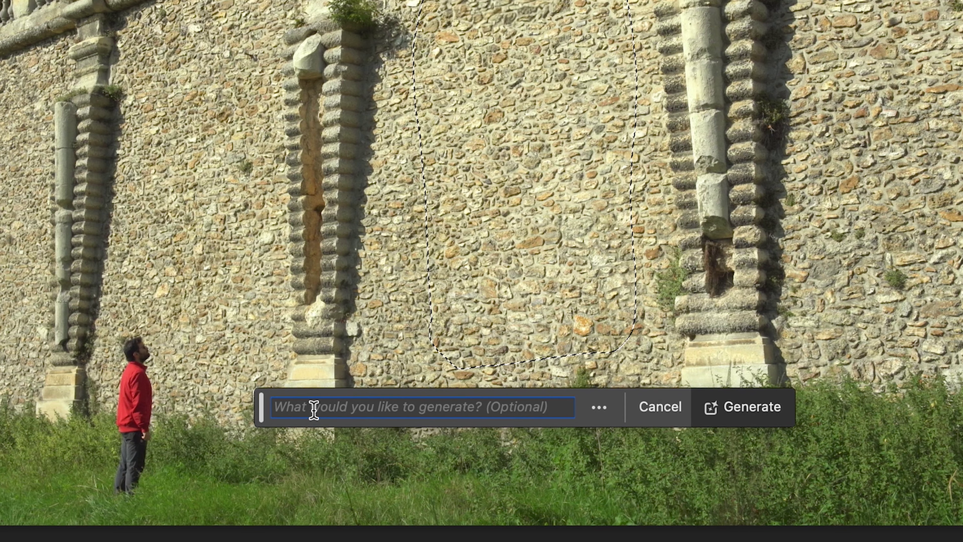
Generate a 'door wood' arched door and keep the second variation.
text(door)
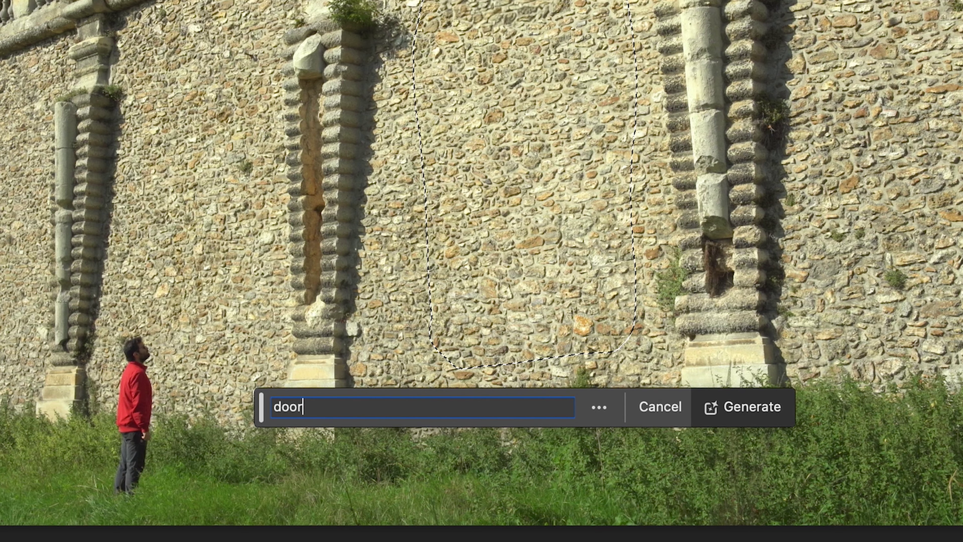
text( wood)
key(Return)
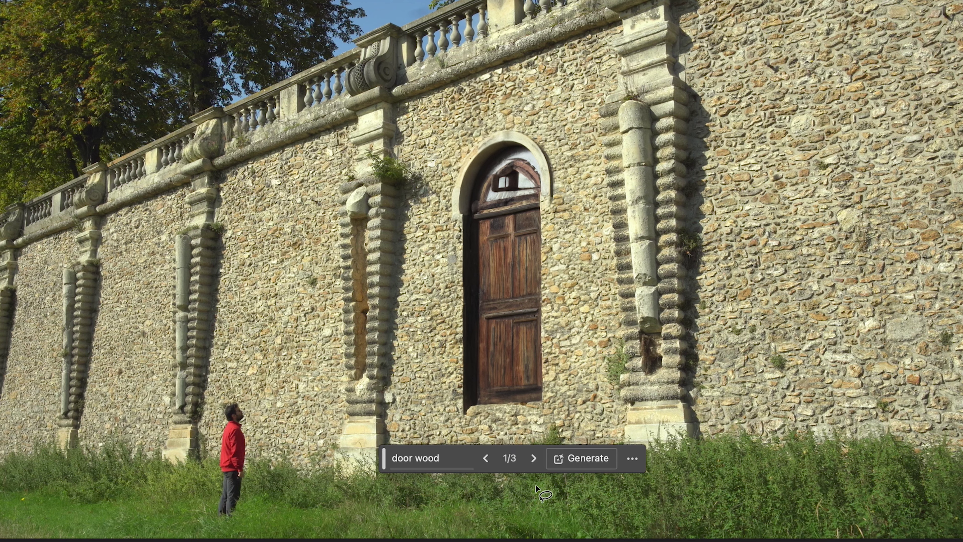
click(534, 458)
click(534, 458)
click(485, 459)
Select the ground below the door and generate 'stone stairs' leading up to it.
mouse_move(468, 401)
mouse_down()
mouse_move(415, 431)
mouse_move(322, 527)
mouse_move(509, 402)
mouse_up()
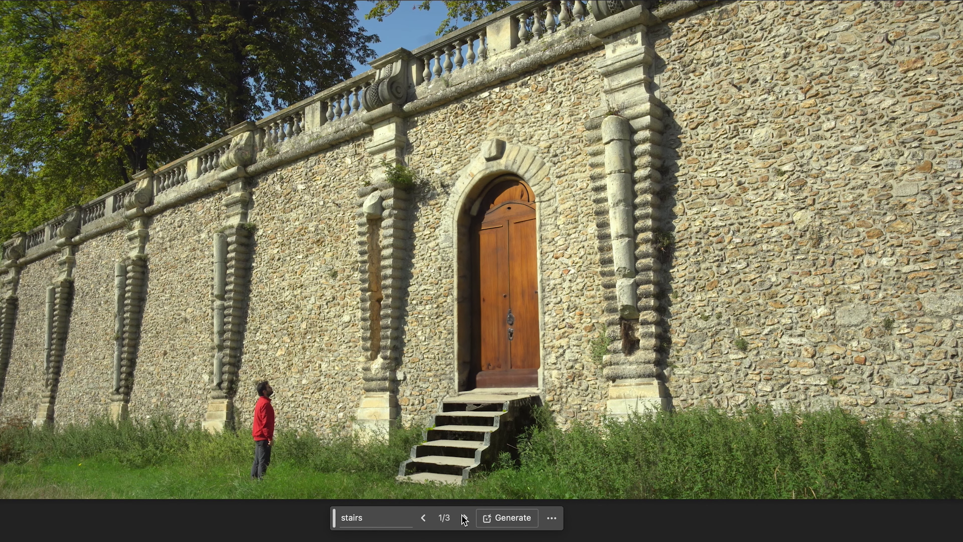
click(464, 518)
click(466, 518)
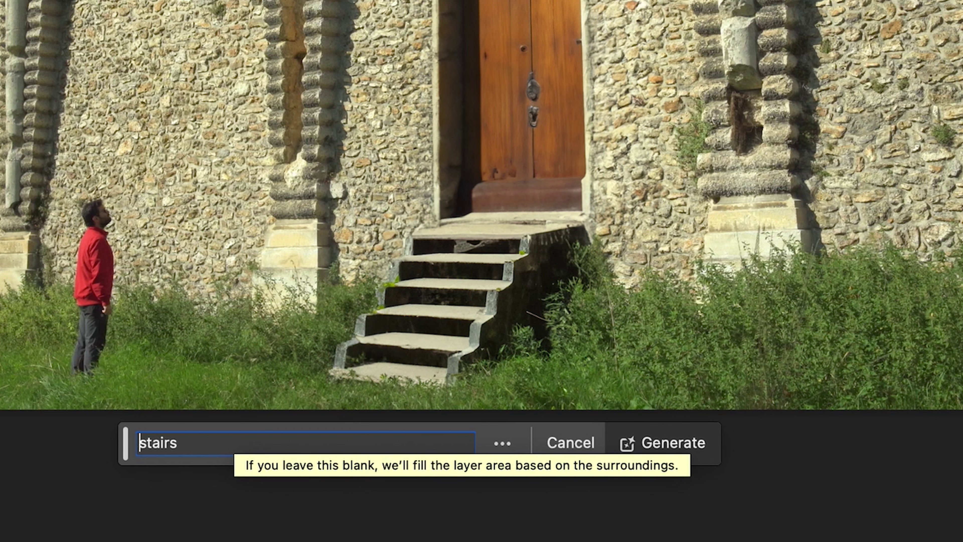
text(ne)
key(Return)
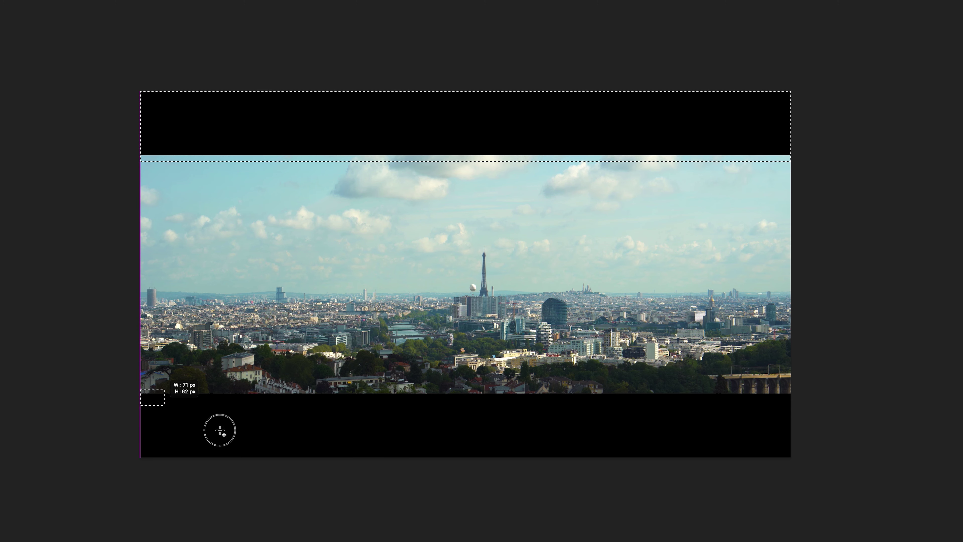
Add the bottom black bar to the top-bar selection and generate scenery with an empty prompt.
drag(804, 459, 879, 460)
click(389, 474)
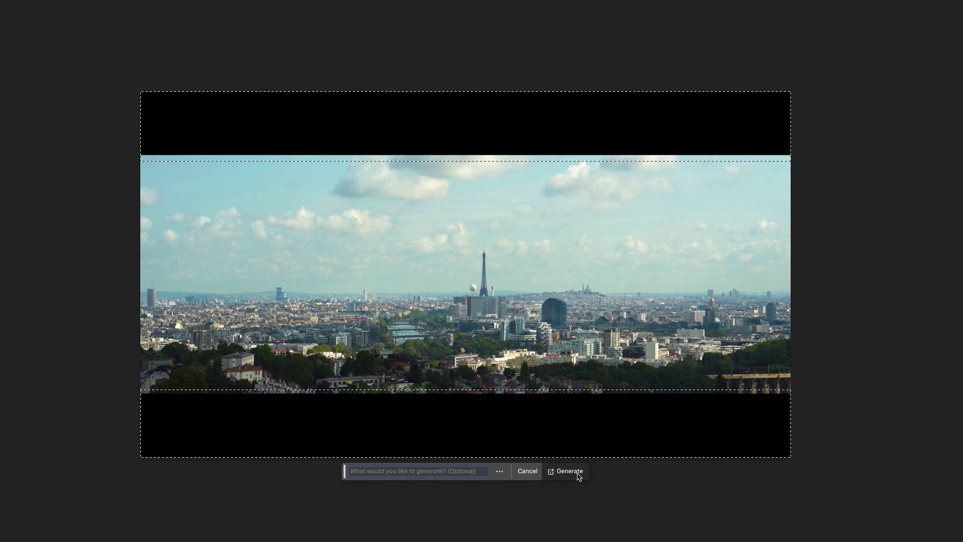